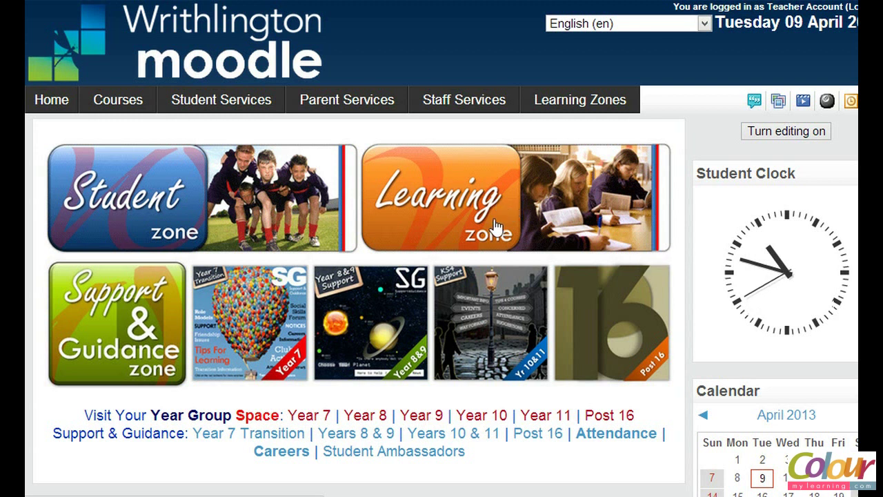
Step: Browse from the Learning zone through Communications, English and English KS3 to the English Year 7 category
{"action": "left_click", "coordinate": [503, 221]}
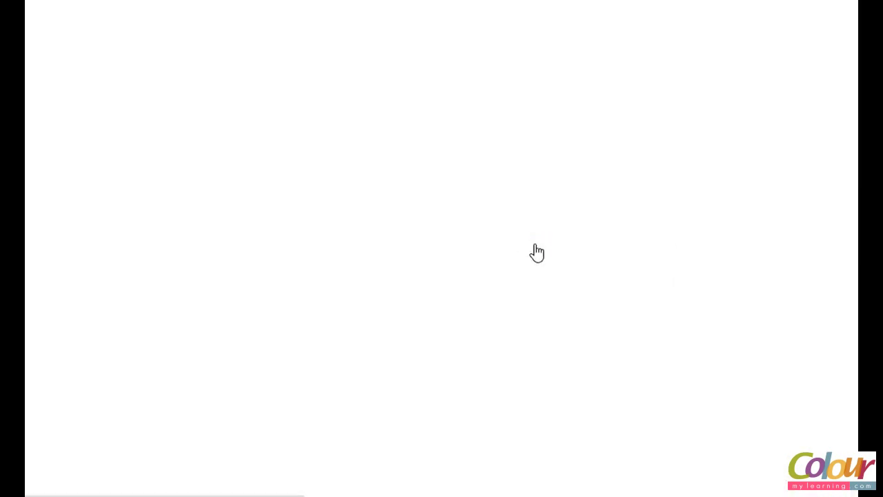
{"action": "scroll", "coordinate": [542, 256], "scroll_direction": "down", "scroll_amount": 2}
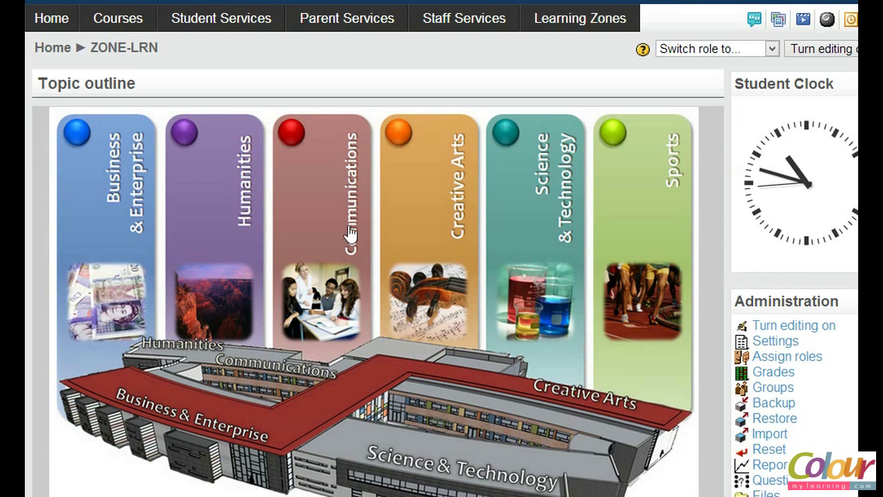
{"action": "left_click", "coordinate": [350, 234]}
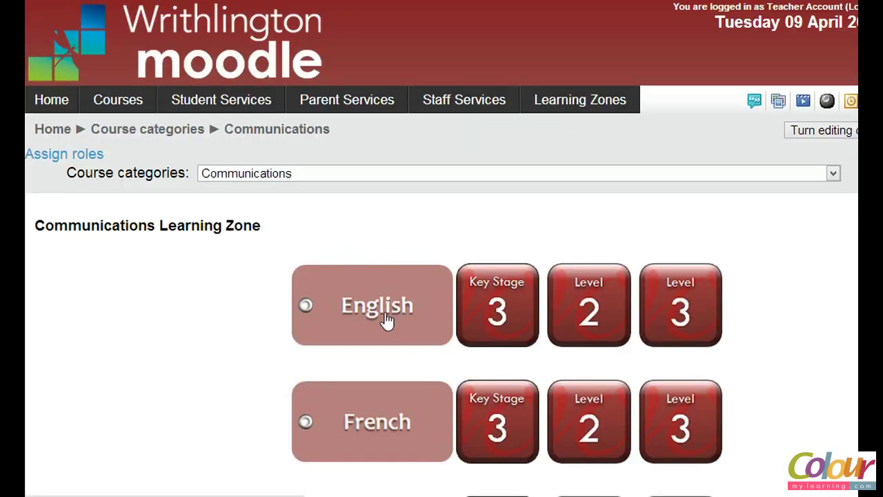
{"action": "left_click", "coordinate": [390, 322]}
{"action": "scroll", "coordinate": [397, 322], "scroll_direction": "down", "scroll_amount": 4}
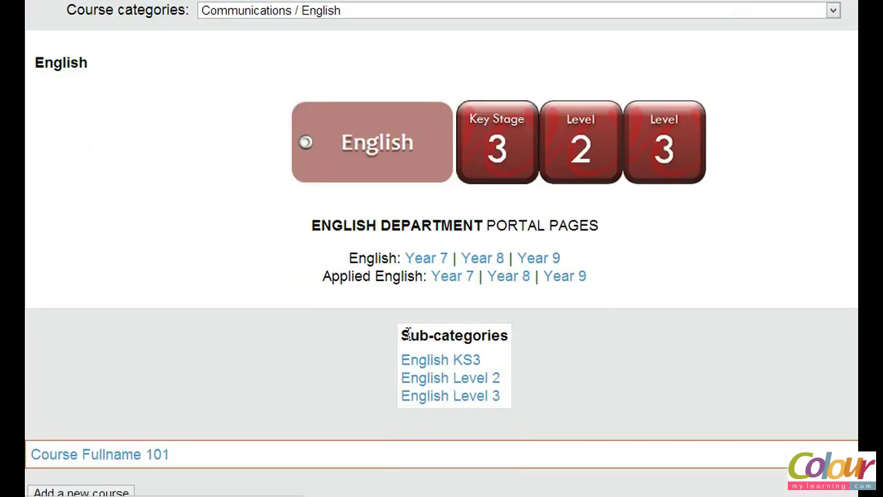
{"action": "left_click", "coordinate": [461, 363]}
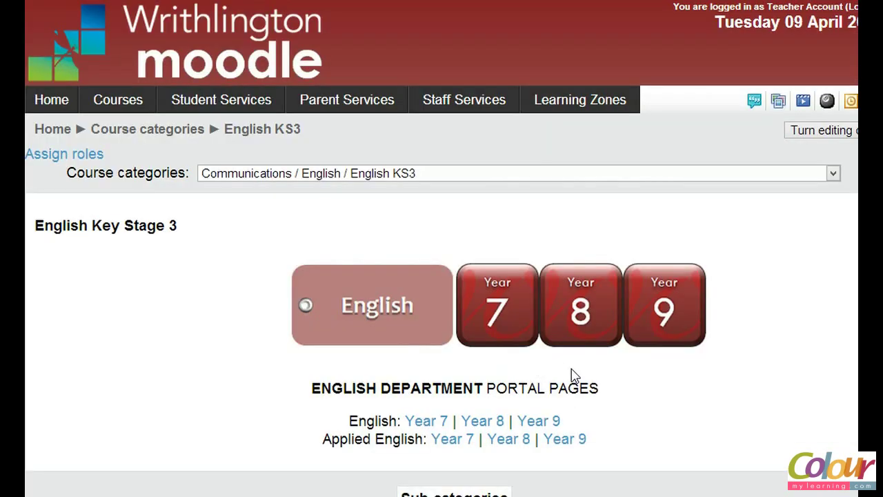
{"action": "scroll", "coordinate": [572, 374], "scroll_direction": "down", "scroll_amount": 2}
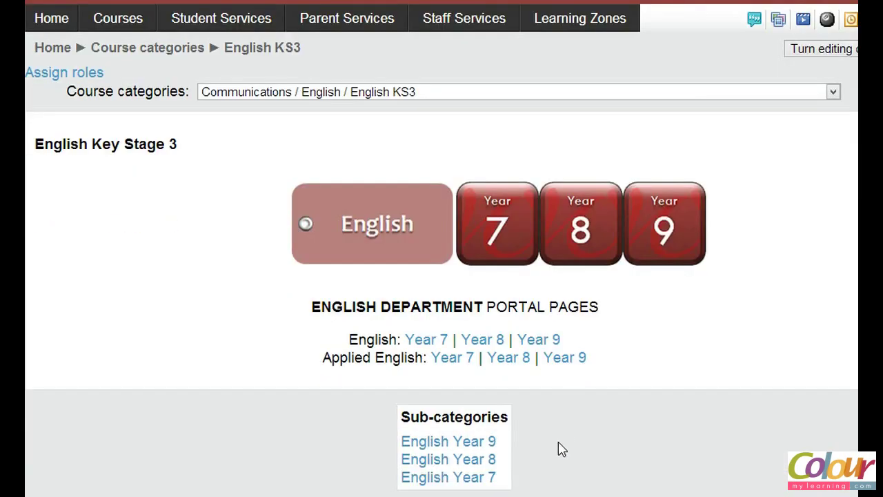
{"action": "scroll", "coordinate": [562, 449], "scroll_direction": "down", "scroll_amount": 2}
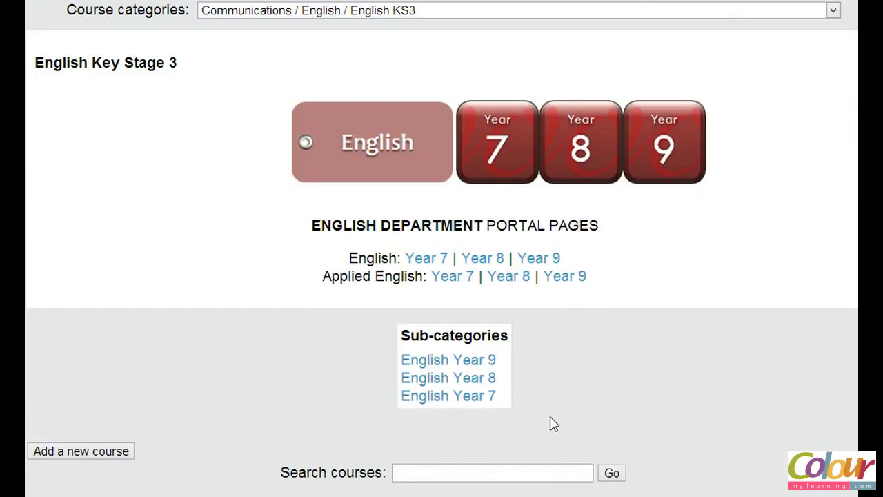
{"action": "left_click", "coordinate": [486, 402]}
Step: Open 'English Year 7 7.1 Transition Unit' from the English Year 7 course list
{"action": "scroll", "coordinate": [511, 401], "scroll_direction": "down", "scroll_amount": 2}
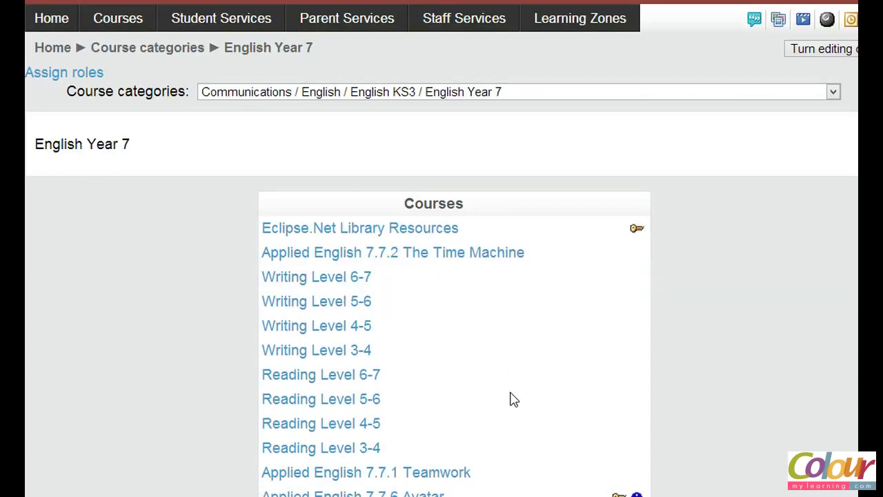
{"action": "scroll", "coordinate": [513, 399], "scroll_direction": "down", "scroll_amount": 2}
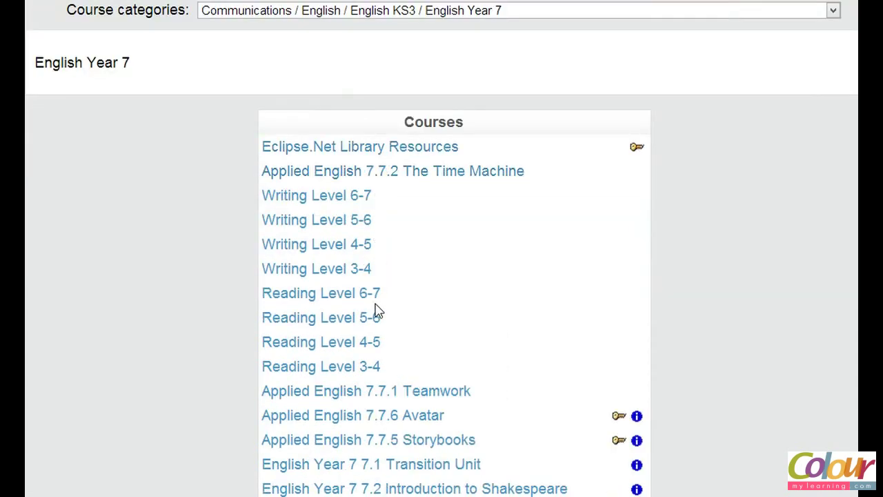
{"action": "scroll", "coordinate": [377, 310], "scroll_direction": "down", "scroll_amount": 2}
{"action": "scroll", "coordinate": [593, 412], "scroll_direction": "down", "scroll_amount": 2}
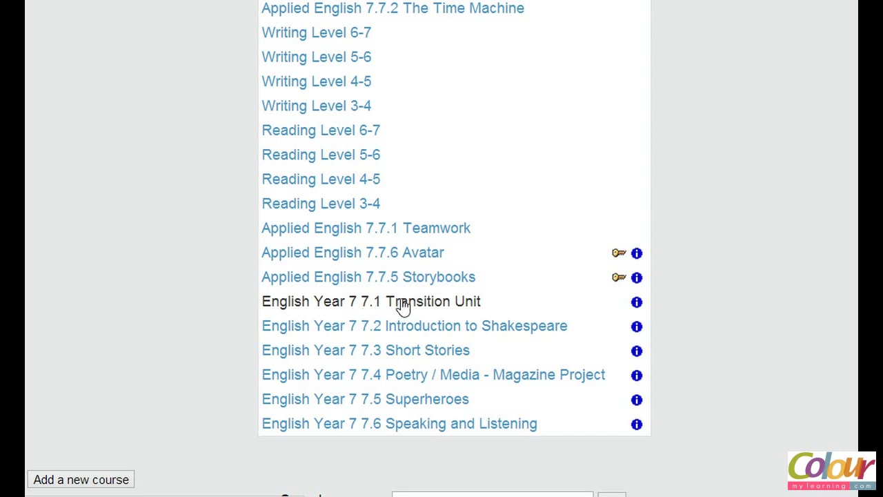
{"action": "left_click", "coordinate": [428, 304]}
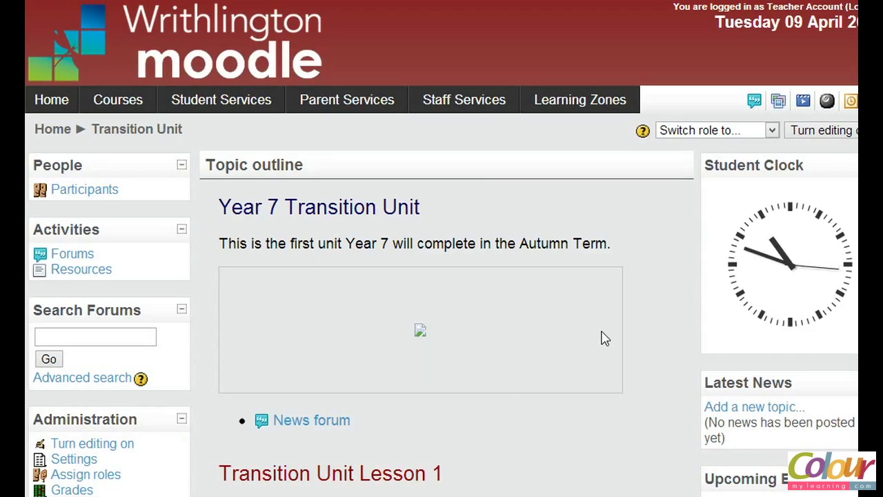
{"action": "scroll", "coordinate": [614, 353], "scroll_direction": "down", "scroll_amount": 3}
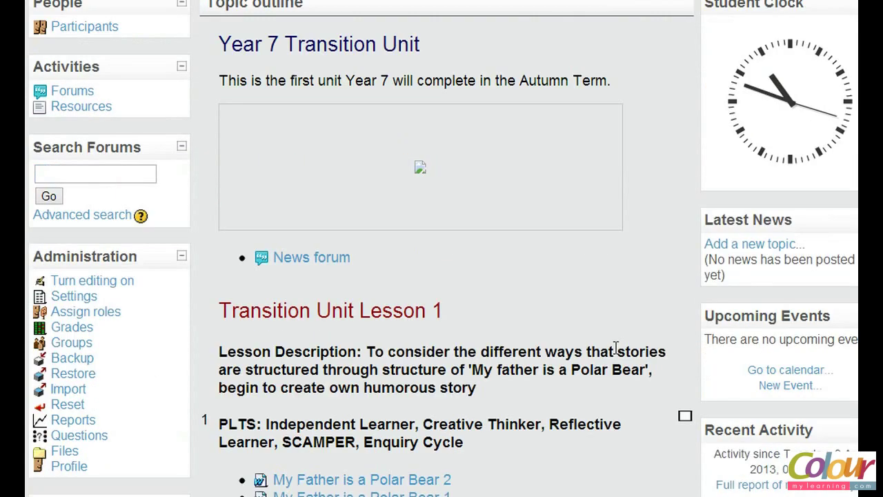
{"action": "scroll", "coordinate": [616, 348], "scroll_direction": "down", "scroll_amount": 5}
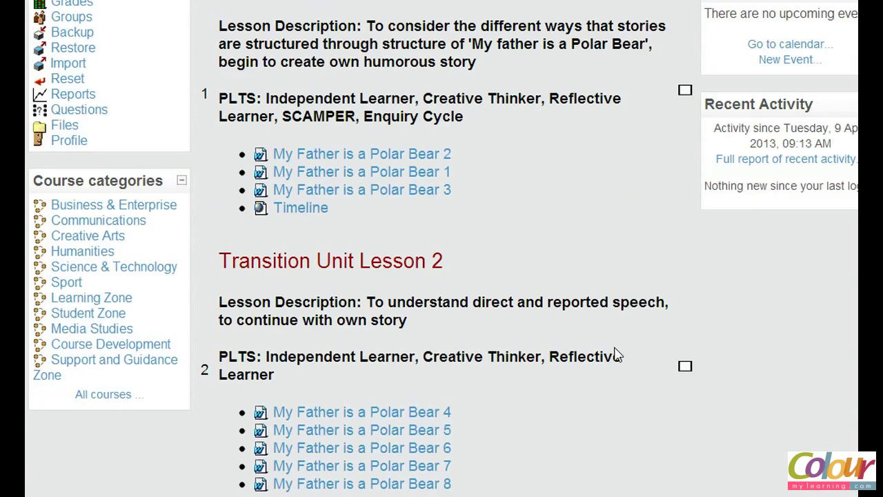
{"action": "scroll", "coordinate": [618, 354], "scroll_direction": "down", "scroll_amount": 3}
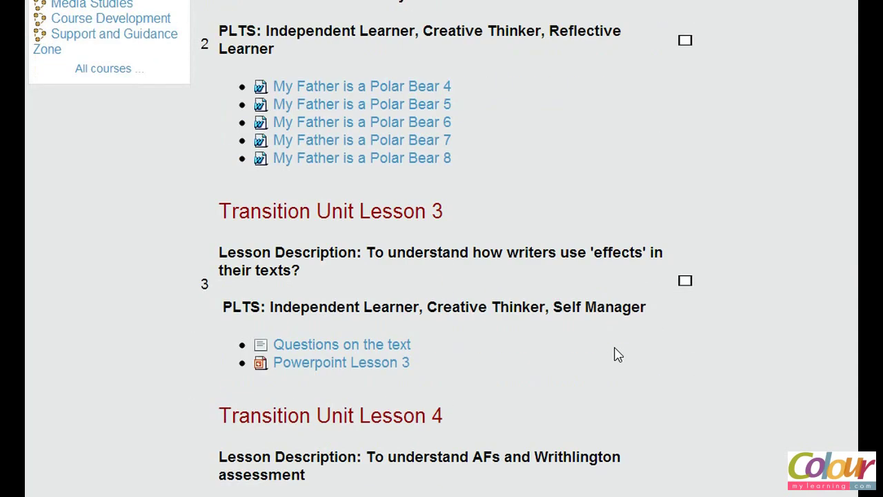
{"action": "scroll", "coordinate": [618, 354], "scroll_direction": "down", "scroll_amount": 2}
{"action": "scroll", "coordinate": [616, 349], "scroll_direction": "down", "scroll_amount": 1}
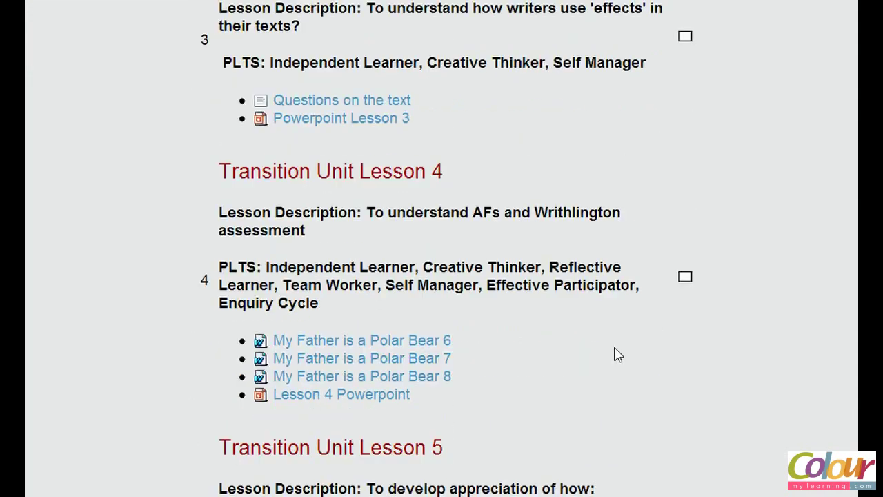
{"action": "scroll", "coordinate": [521, 386], "scroll_direction": "down", "scroll_amount": 9}
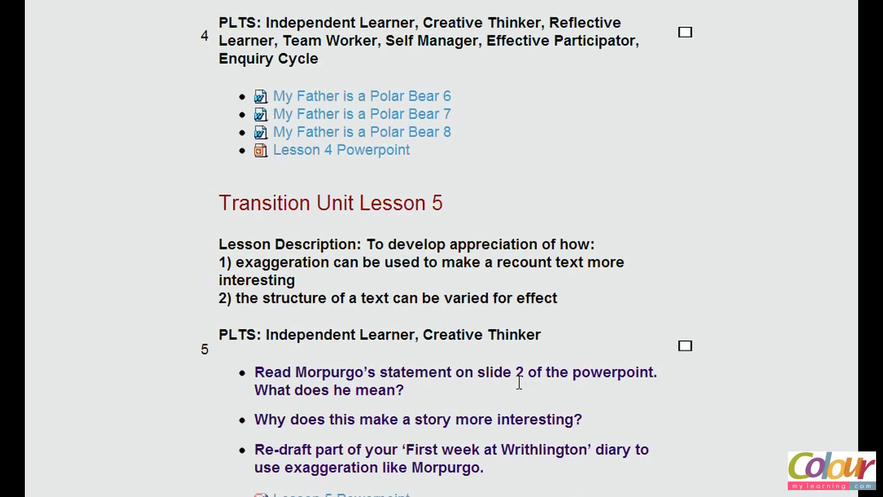
{"action": "scroll", "coordinate": [523, 380], "scroll_direction": "down", "scroll_amount": 3}
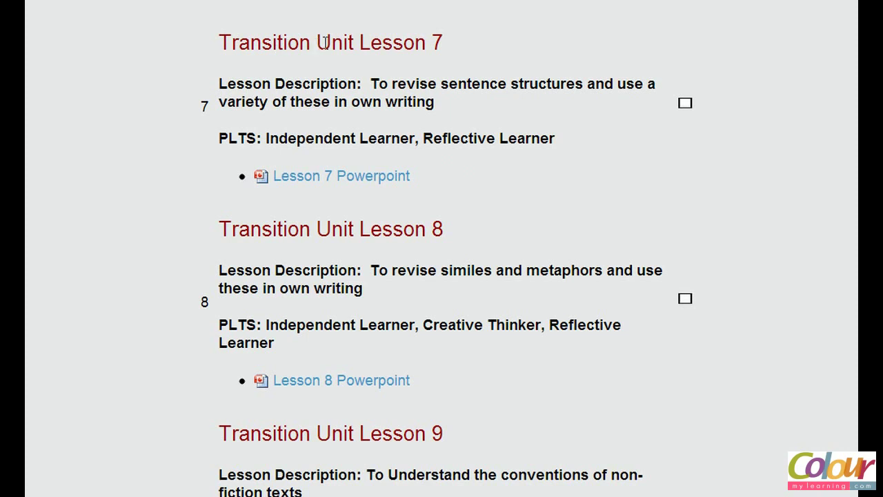
{"action": "scroll", "coordinate": [416, 228], "scroll_direction": "down", "scroll_amount": 1}
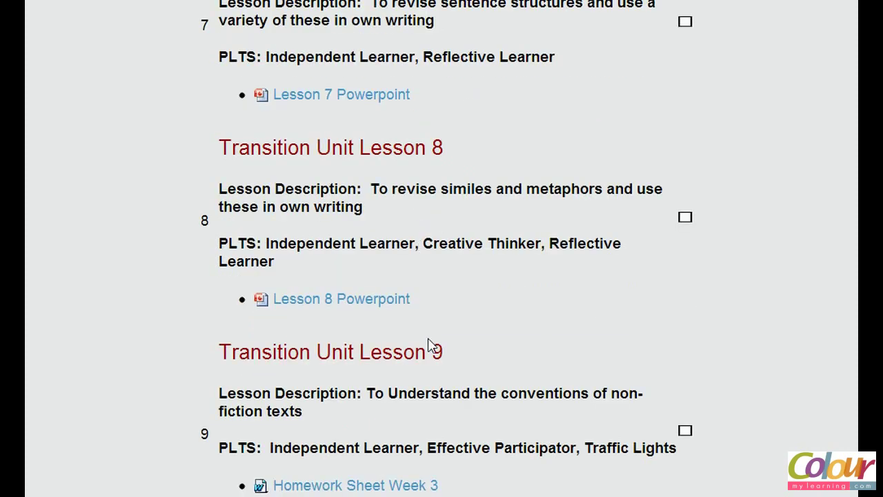
{"action": "scroll", "coordinate": [432, 352], "scroll_direction": "down", "scroll_amount": 2}
{"action": "scroll", "coordinate": [434, 360], "scroll_direction": "down", "scroll_amount": 4}
{"action": "scroll", "coordinate": [432, 356], "scroll_direction": "down", "scroll_amount": 15}
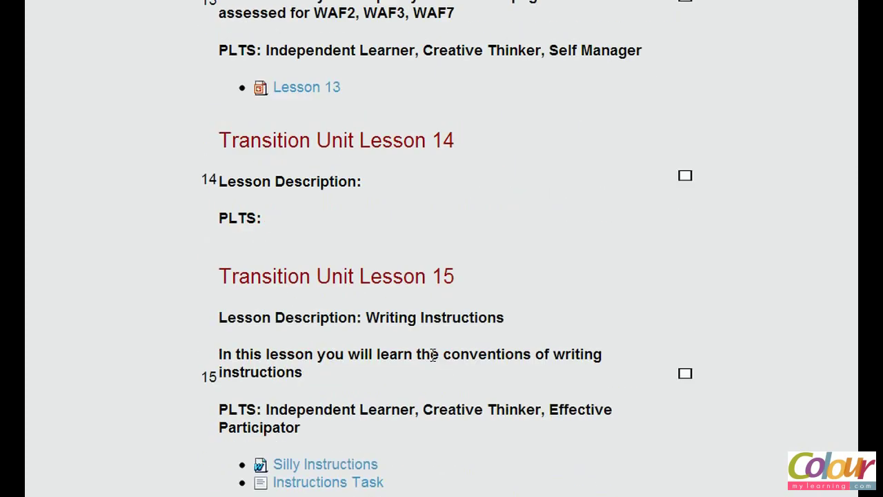
{"action": "scroll", "coordinate": [431, 355], "scroll_direction": "down", "scroll_amount": 12}
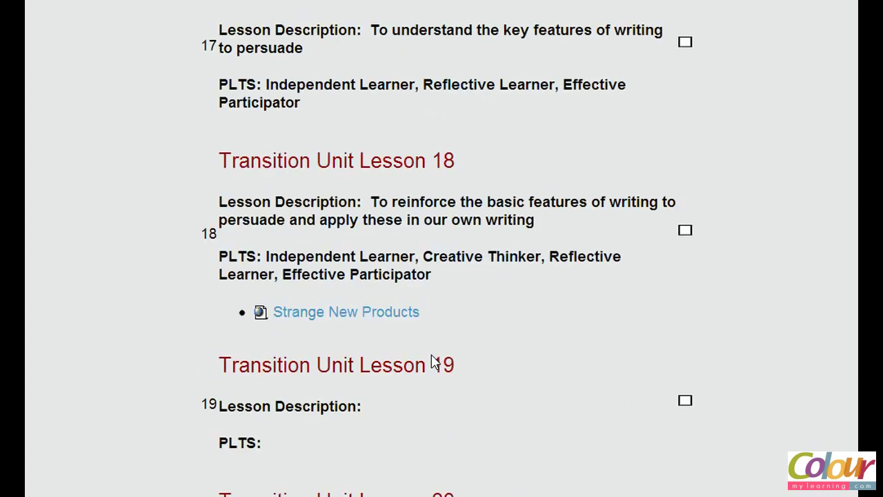
{"action": "scroll", "coordinate": [431, 355], "scroll_direction": "down", "scroll_amount": 2}
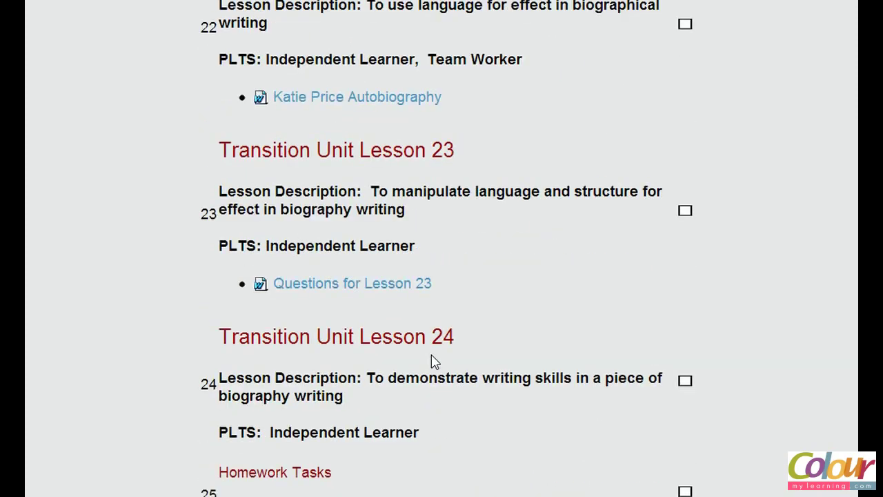
{"action": "scroll", "coordinate": [431, 355], "scroll_direction": "down", "scroll_amount": 2}
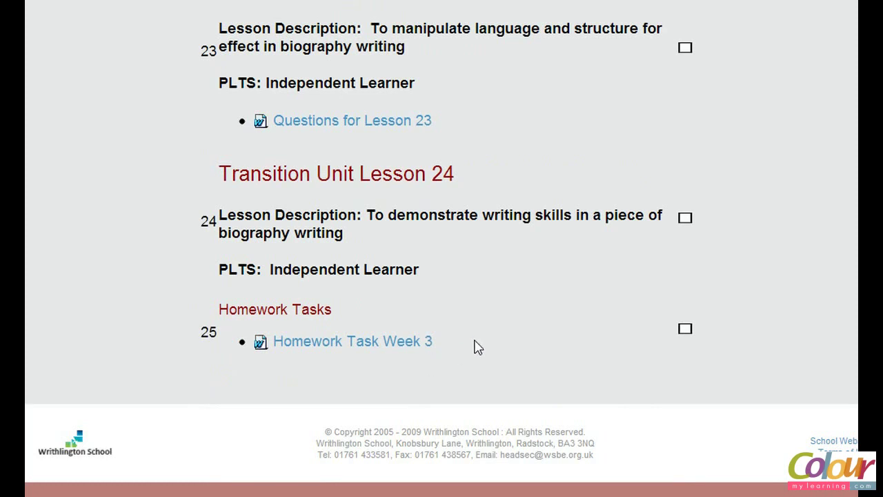
{"action": "scroll", "coordinate": [478, 347], "scroll_direction": "up", "scroll_amount": 20}
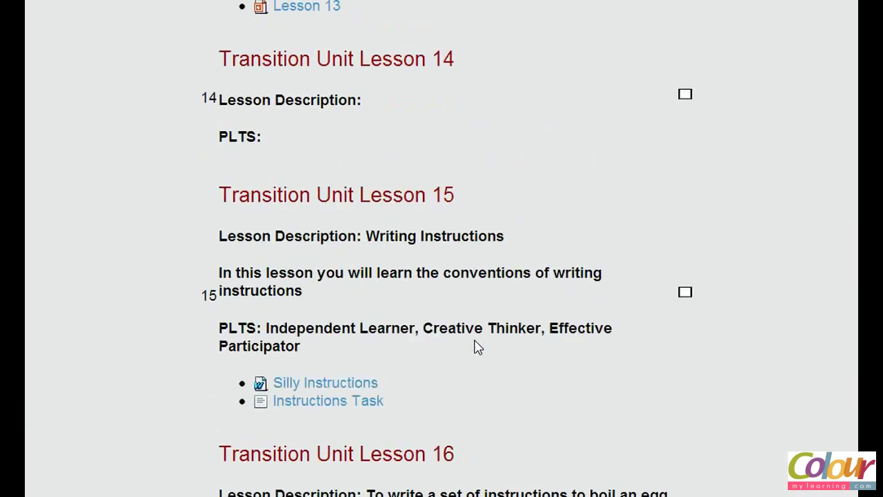
{"action": "scroll", "coordinate": [478, 347], "scroll_direction": "up", "scroll_amount": 20}
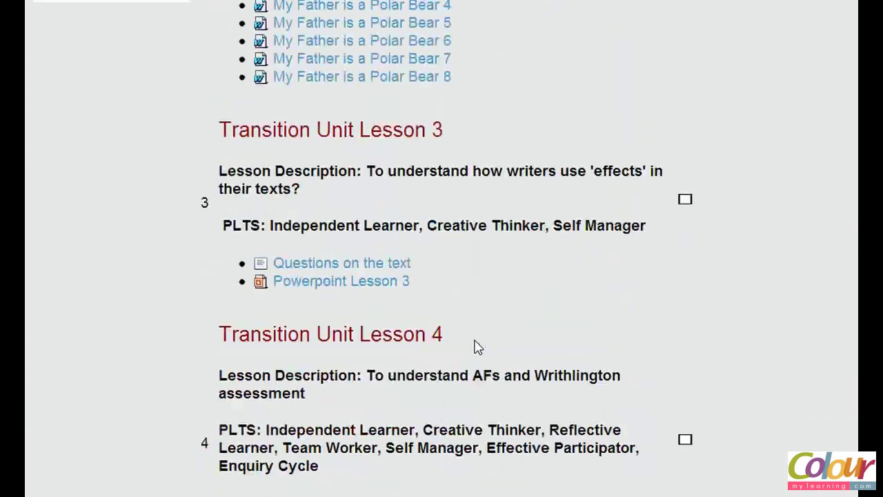
{"action": "scroll", "coordinate": [479, 347], "scroll_direction": "up", "scroll_amount": 5}
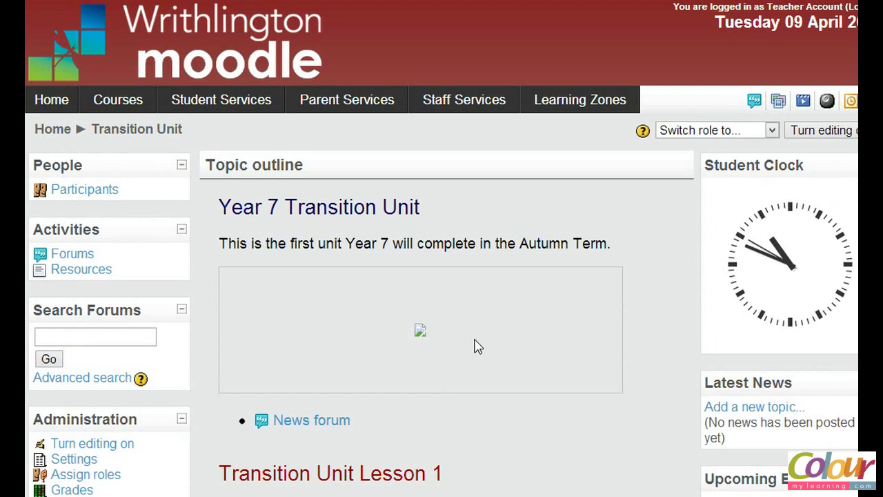
{"action": "scroll", "coordinate": [478, 347], "scroll_direction": "down", "scroll_amount": 1}
{"action": "scroll", "coordinate": [478, 347], "scroll_direction": "down", "scroll_amount": 3}
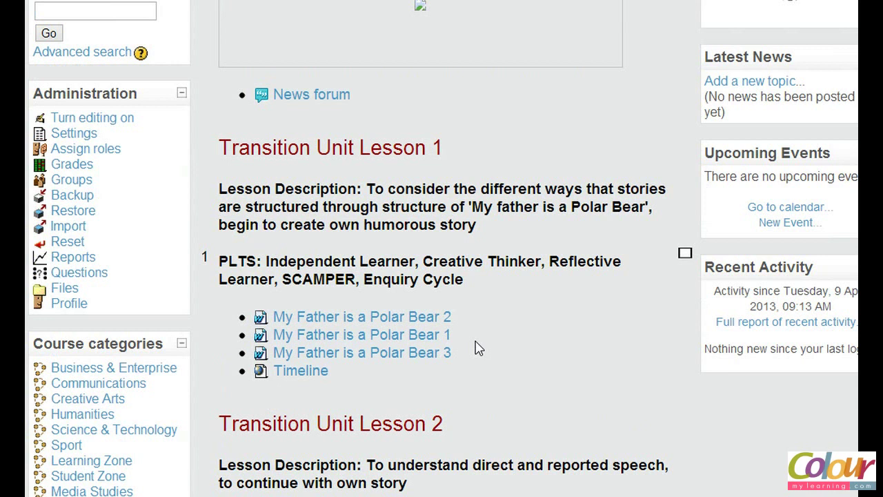
{"action": "scroll", "coordinate": [492, 341], "scroll_direction": "up", "scroll_amount": 2}
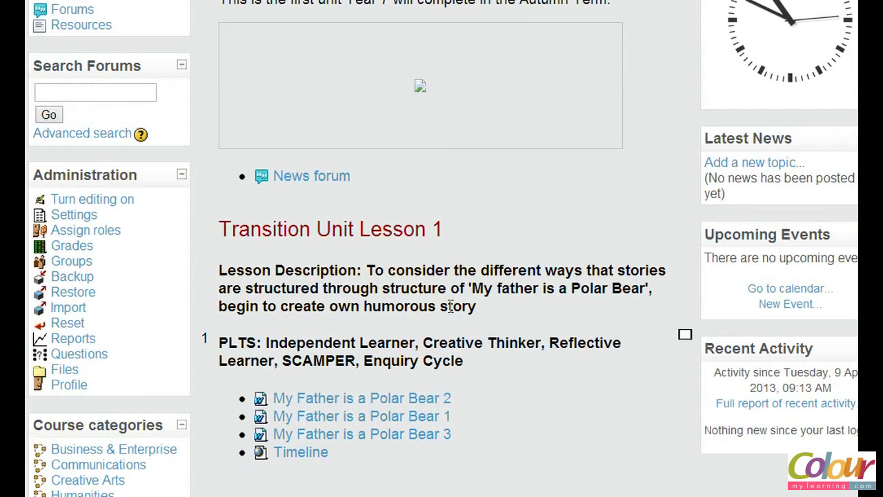
Step: Start a course backup with all forums and resources included and Course files set to Yes
{"action": "left_click", "coordinate": [80, 279]}
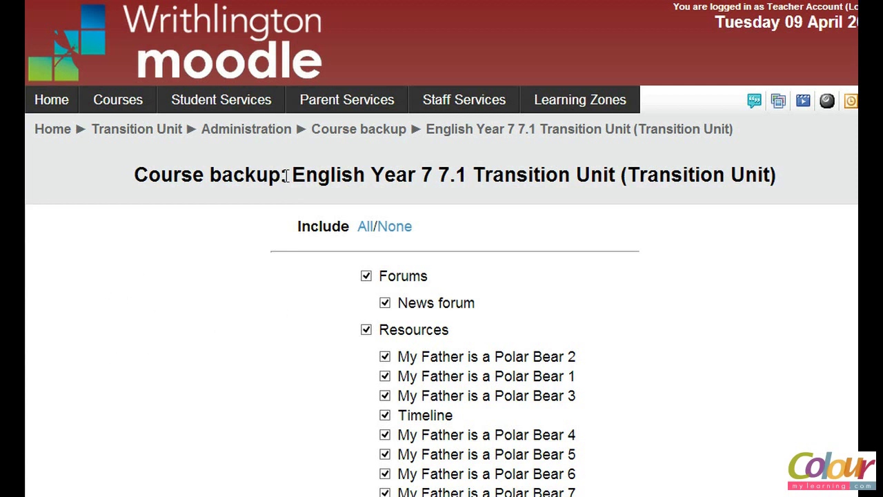
{"action": "scroll", "coordinate": [370, 385], "scroll_direction": "down", "scroll_amount": 3}
{"action": "scroll", "coordinate": [369, 388], "scroll_direction": "down", "scroll_amount": 9}
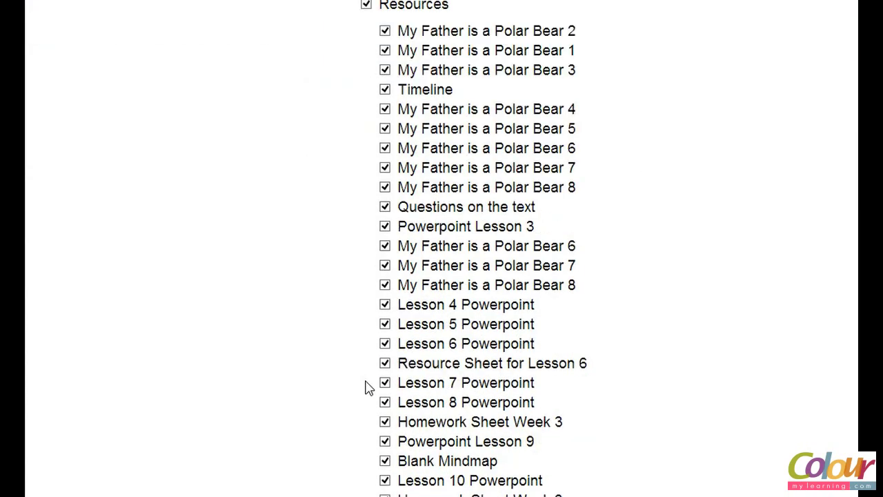
{"action": "scroll", "coordinate": [369, 388], "scroll_direction": "down", "scroll_amount": 3}
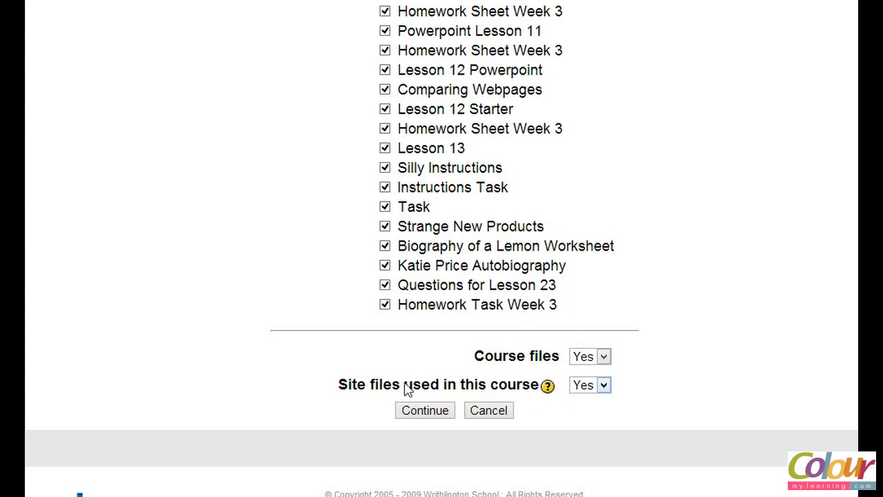
{"action": "left_click", "coordinate": [425, 413]}
{"action": "scroll", "coordinate": [442, 393], "scroll_direction": "down", "scroll_amount": 1}
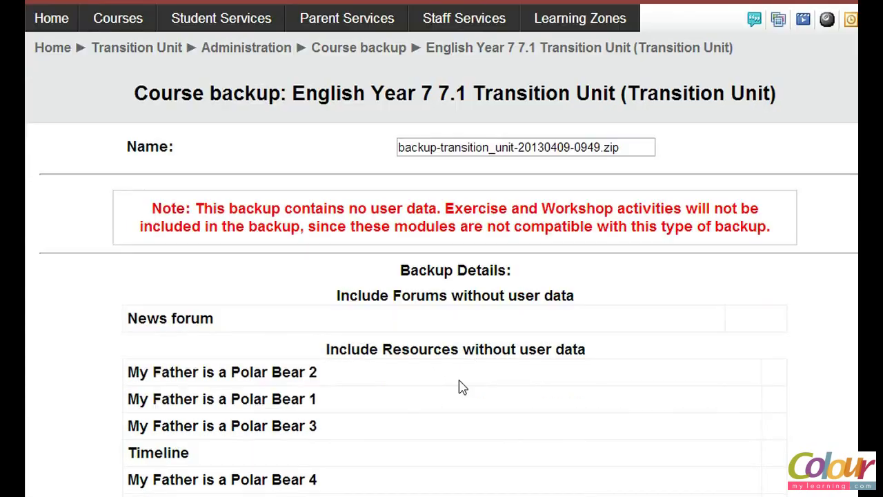
{"action": "left_click_drag", "start_coordinate": [398, 147], "coordinate": [512, 152]}
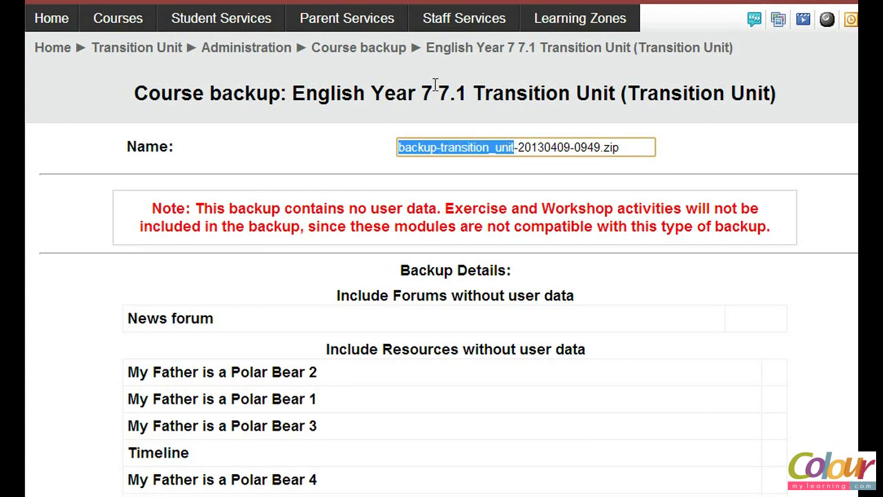
{"action": "left_click", "coordinate": [557, 148]}
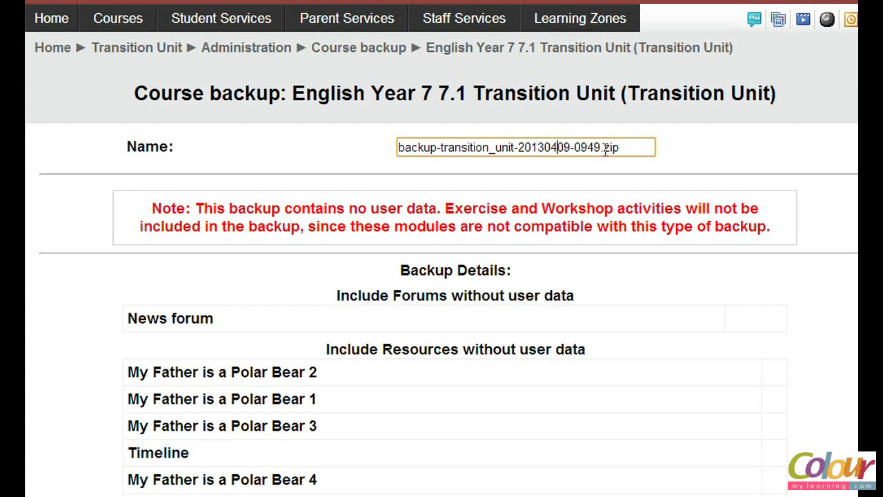
{"action": "left_click_drag", "start_coordinate": [600, 146], "coordinate": [516, 145]}
{"action": "left_click", "coordinate": [605, 148]}
{"action": "left_click_drag", "start_coordinate": [623, 147], "coordinate": [392, 145]}
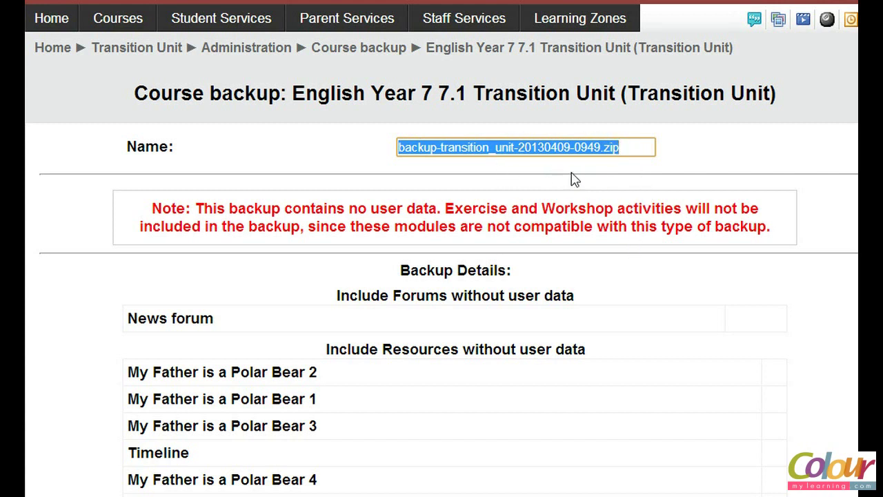
{"action": "left_click", "coordinate": [629, 146]}
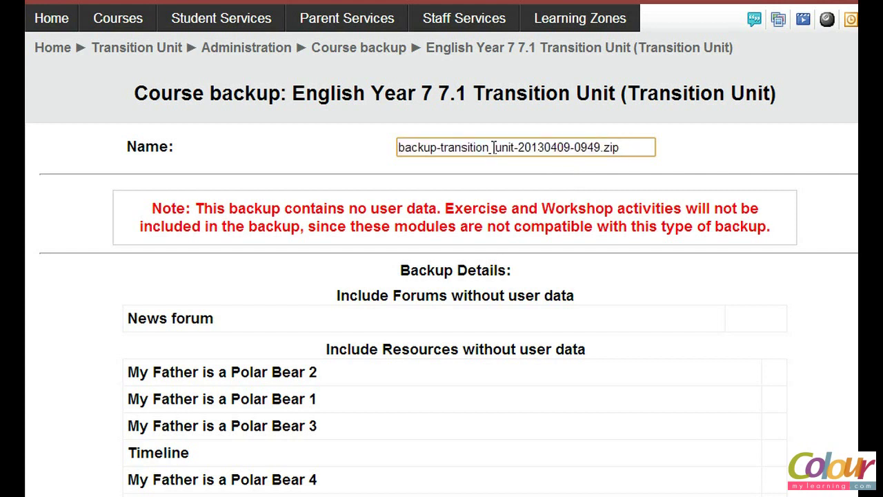
{"action": "left_click_drag", "start_coordinate": [517, 147], "coordinate": [599, 154]}
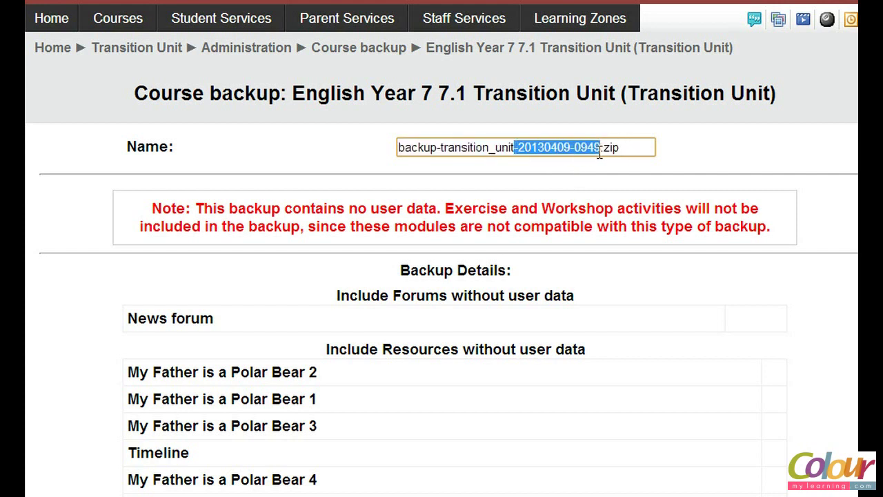
{"action": "left_click", "coordinate": [519, 147]}
{"action": "left_click_drag", "start_coordinate": [525, 147], "coordinate": [613, 149]}
{"action": "left_click", "coordinate": [827, 262]}
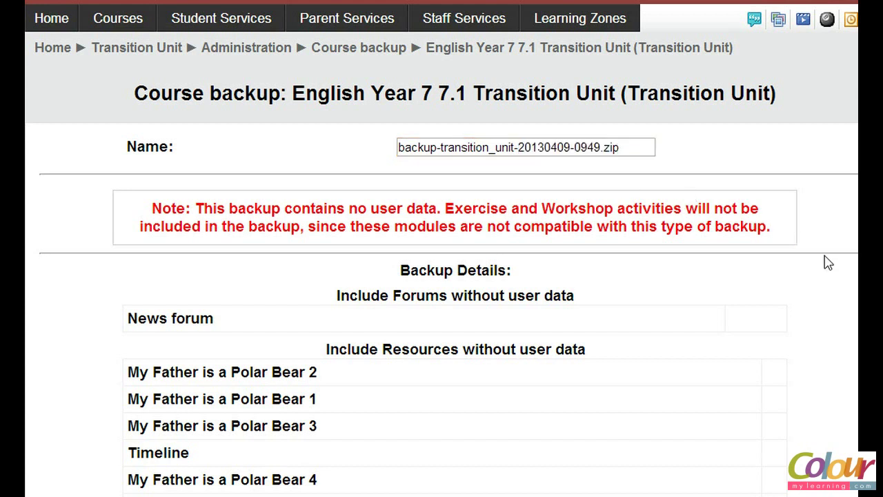
{"action": "scroll", "coordinate": [808, 266], "scroll_direction": "down", "scroll_amount": 10}
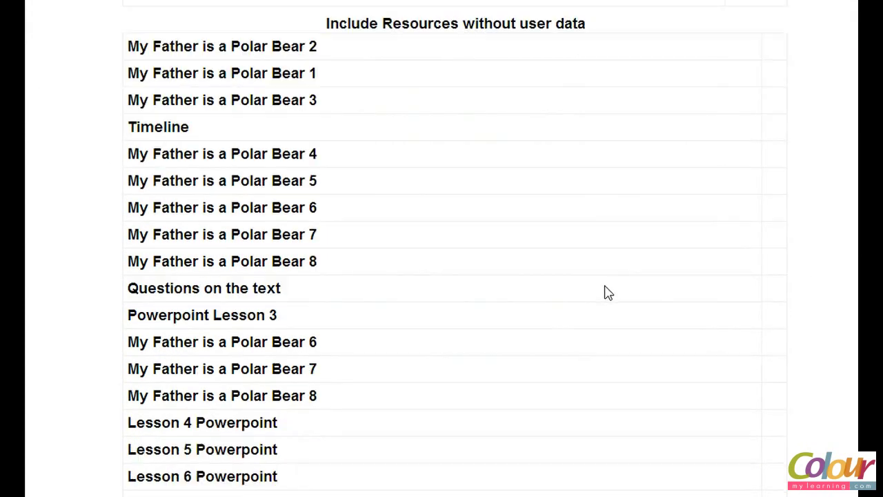
{"action": "scroll", "coordinate": [603, 293], "scroll_direction": "down", "scroll_amount": 10}
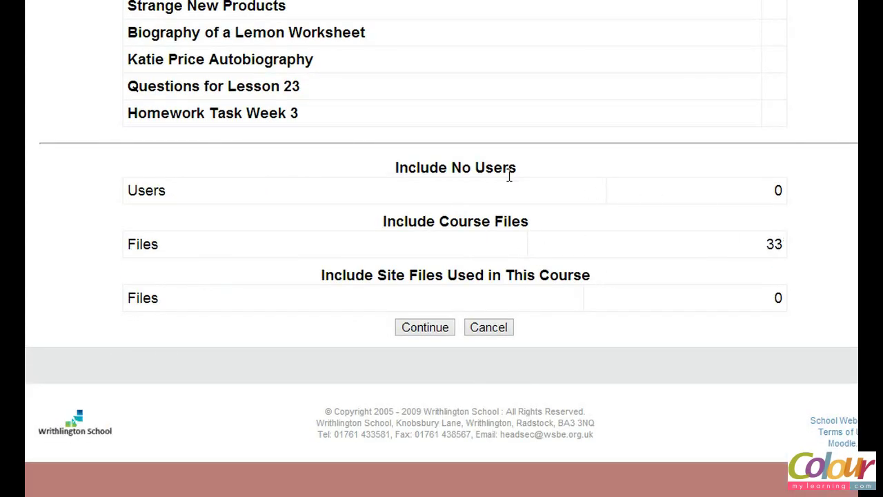
{"action": "left_click_drag", "start_coordinate": [402, 165], "coordinate": [522, 172]}
Step: Continue from the backup details page to begin creating the backup file
{"action": "left_click", "coordinate": [543, 167]}
{"action": "left_click", "coordinate": [426, 330]}
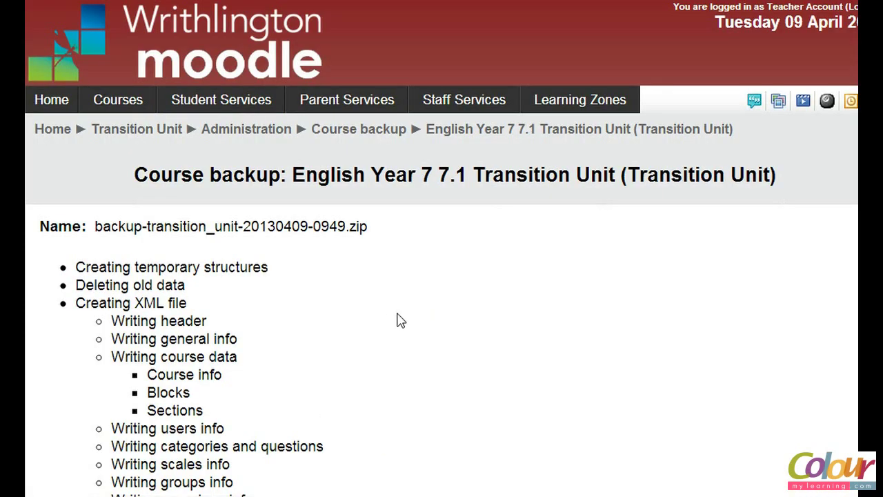
{"action": "scroll", "coordinate": [401, 238], "scroll_direction": "down", "scroll_amount": 1}
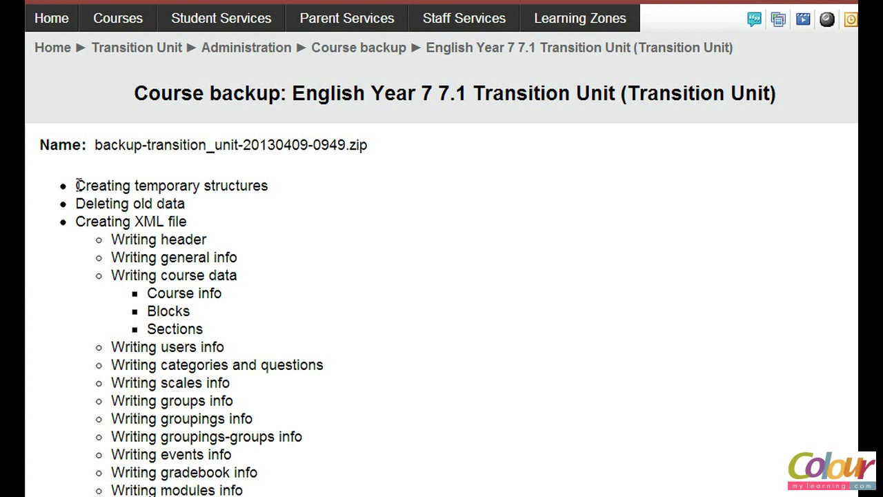
Step: Highlight the backup progress steps and the 'Backup completed successfully' message
{"action": "left_click_drag", "start_coordinate": [78, 185], "coordinate": [269, 452]}
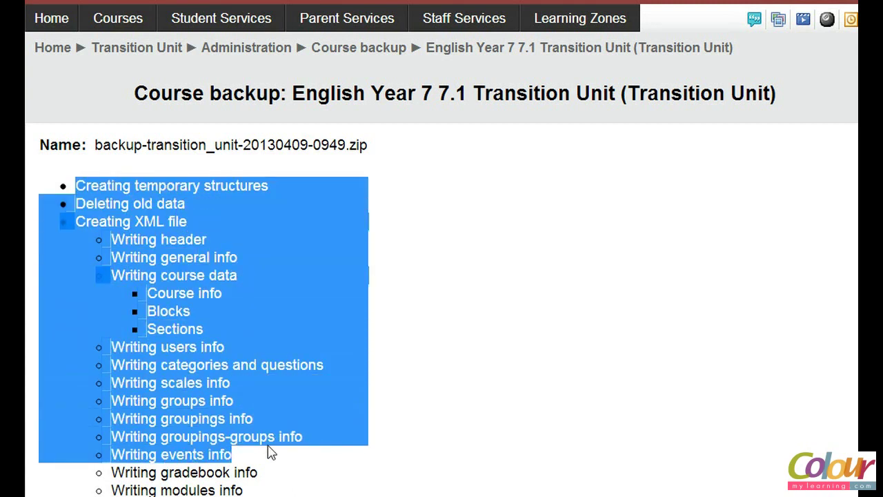
{"action": "scroll", "coordinate": [269, 452], "scroll_direction": "down", "scroll_amount": 3}
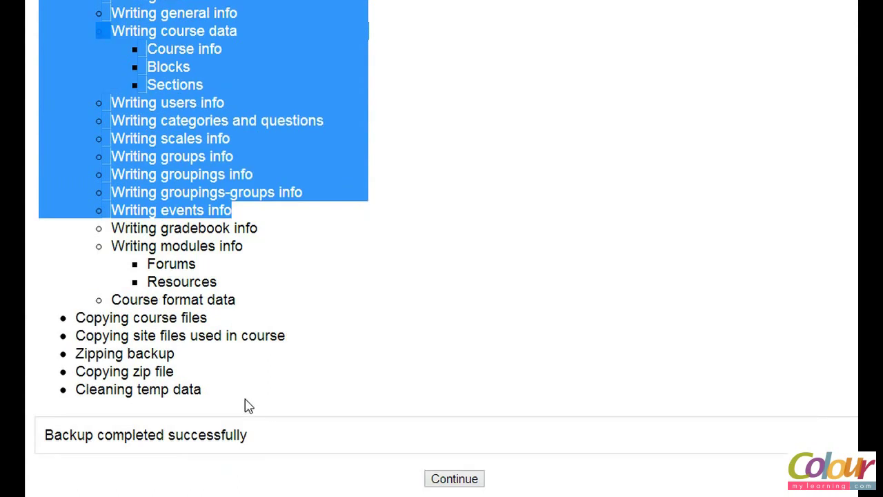
{"action": "left_click", "coordinate": [245, 400]}
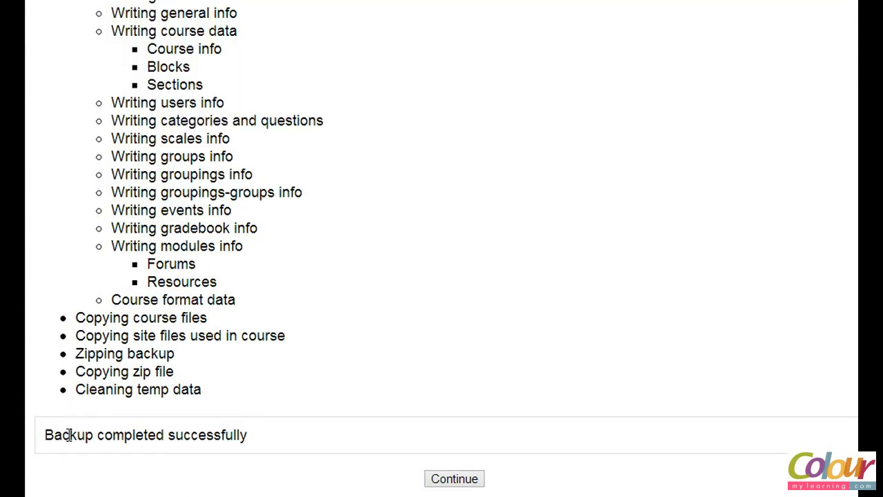
{"action": "left_click_drag", "start_coordinate": [47, 435], "coordinate": [273, 440]}
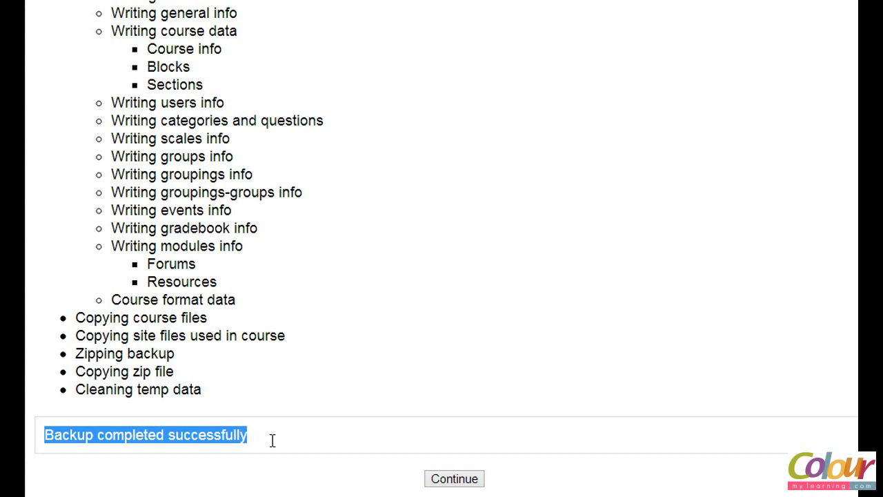
{"action": "left_click", "coordinate": [341, 445]}
{"action": "scroll", "coordinate": [357, 457], "scroll_direction": "down", "scroll_amount": 2}
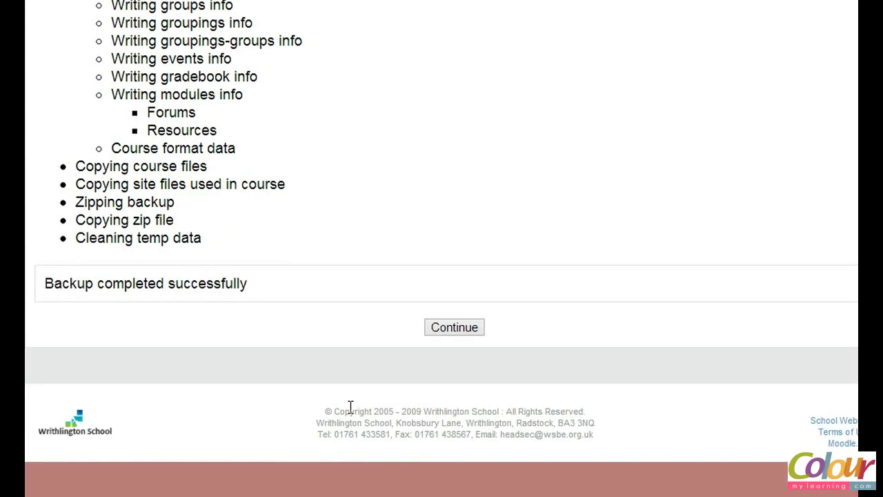
Step: Leave the finished backup to see the 6.1MB zip in backupdata, then go up to Files
{"action": "left_click", "coordinate": [446, 334]}
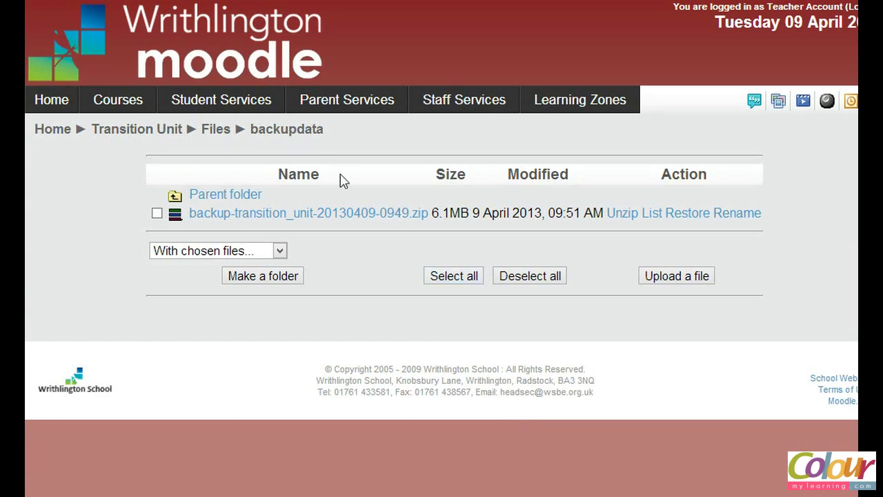
{"action": "left_click", "coordinate": [208, 132]}
Step: Return to the Transition Unit course and reopen its Files > backupdata folder
{"action": "left_click", "coordinate": [169, 131]}
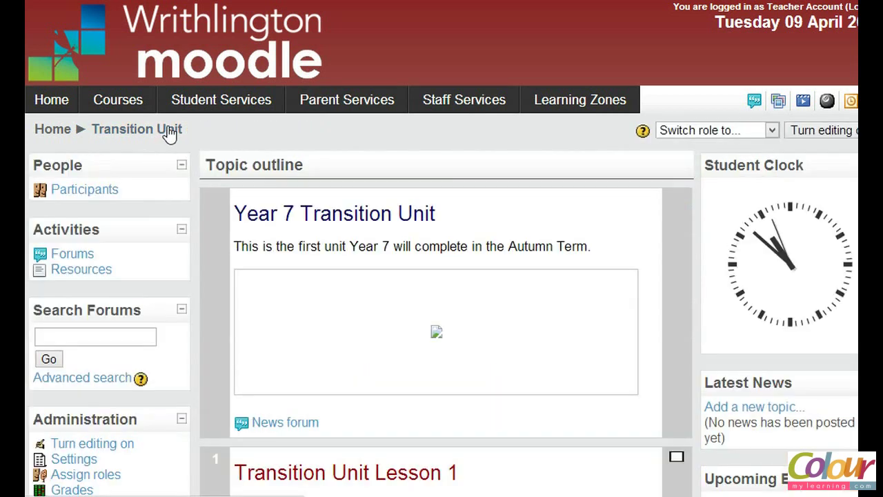
{"action": "scroll", "coordinate": [300, 231], "scroll_direction": "down", "scroll_amount": 2}
{"action": "scroll", "coordinate": [300, 236], "scroll_direction": "down", "scroll_amount": 4}
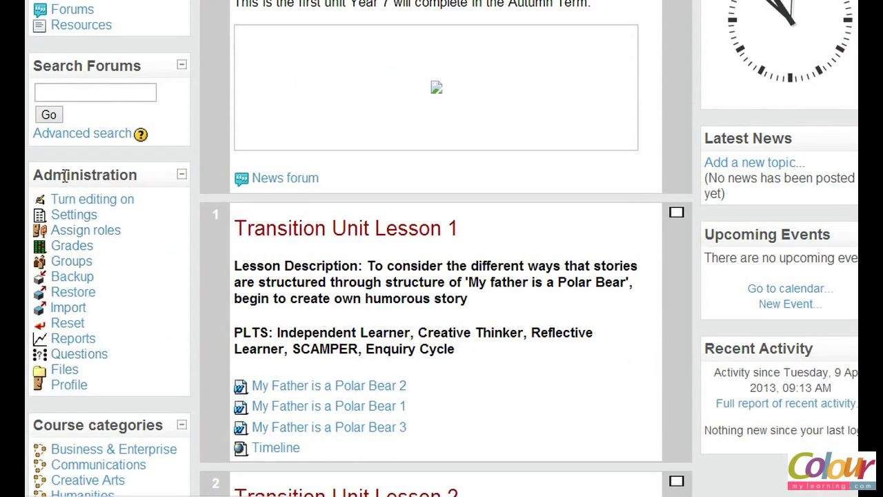
{"action": "left_click", "coordinate": [64, 372]}
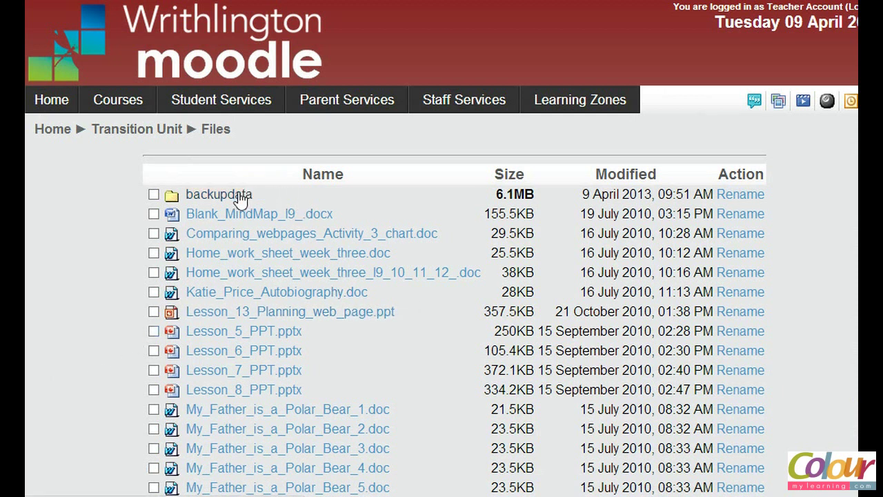
{"action": "left_click", "coordinate": [238, 196]}
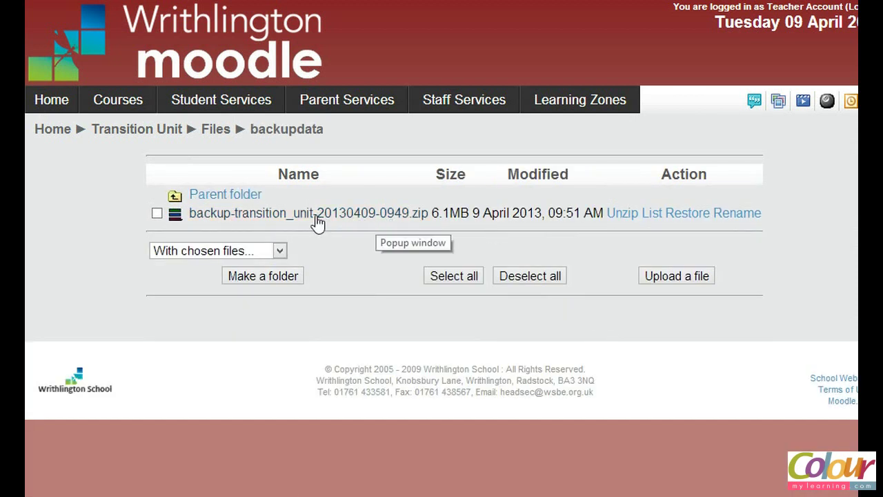